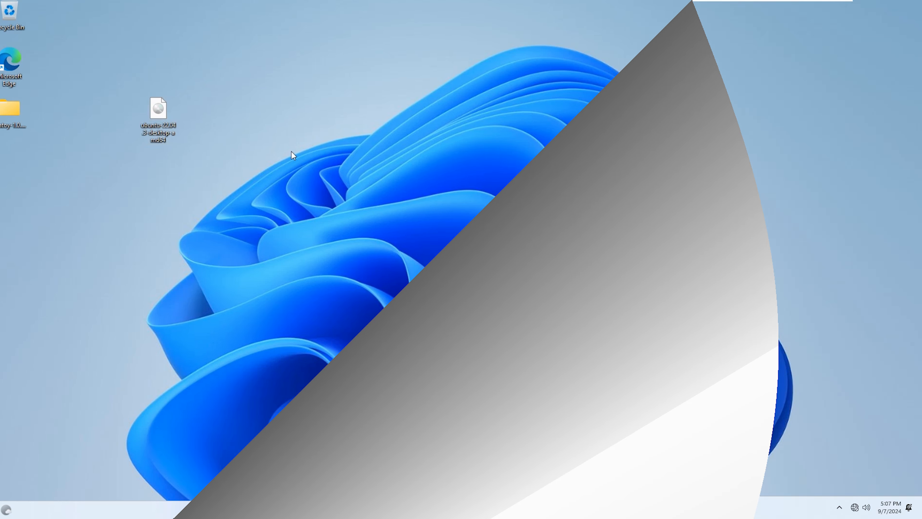
Move the Ubuntu ISO icon one column right and place the ventoy folder beside it
{"action": "left_click_drag", "start_coordinate": [301, 159], "coordinate": [100, 82]}
{"action": "left_click_drag", "start_coordinate": [164, 109], "coordinate": [196, 109]}
{"action": "left_click", "coordinate": [237, 149]}
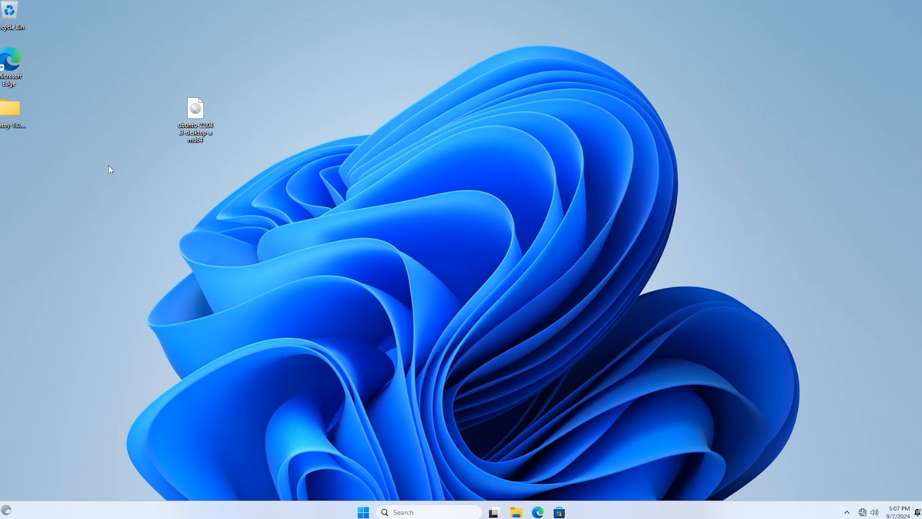
{"action": "left_click_drag", "start_coordinate": [9, 109], "coordinate": [251, 103]}
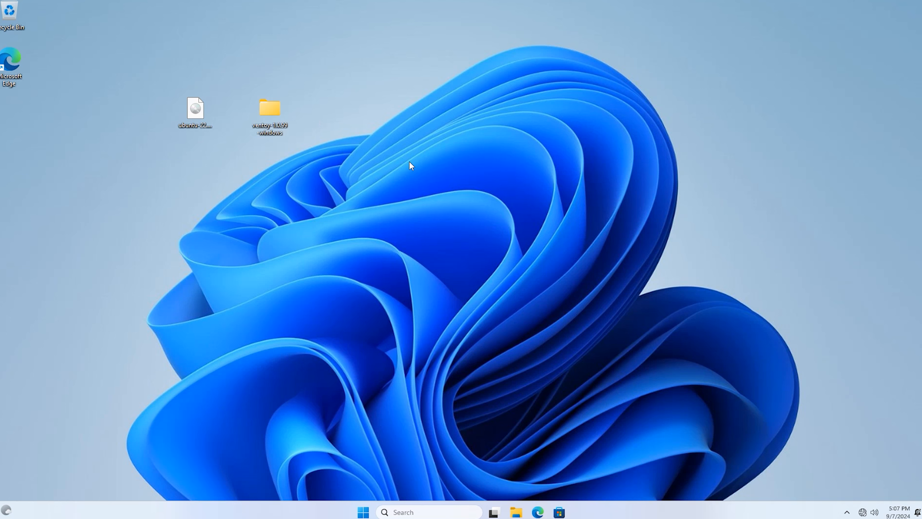
{"action": "left_click_drag", "start_coordinate": [409, 162], "coordinate": [253, 88]}
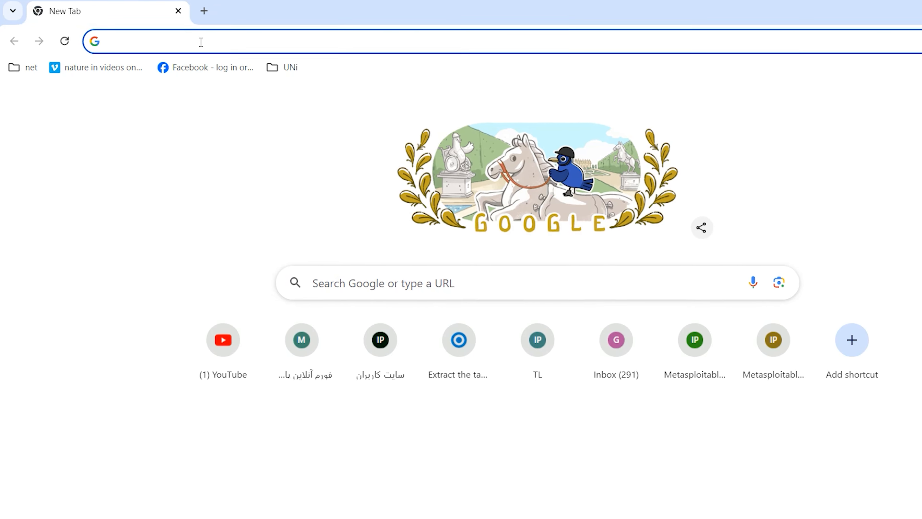
Search Google for ventoy and open the GitHub Ventoy 1.0.99 release assets list
{"action": "type", "text": "ventoy"}
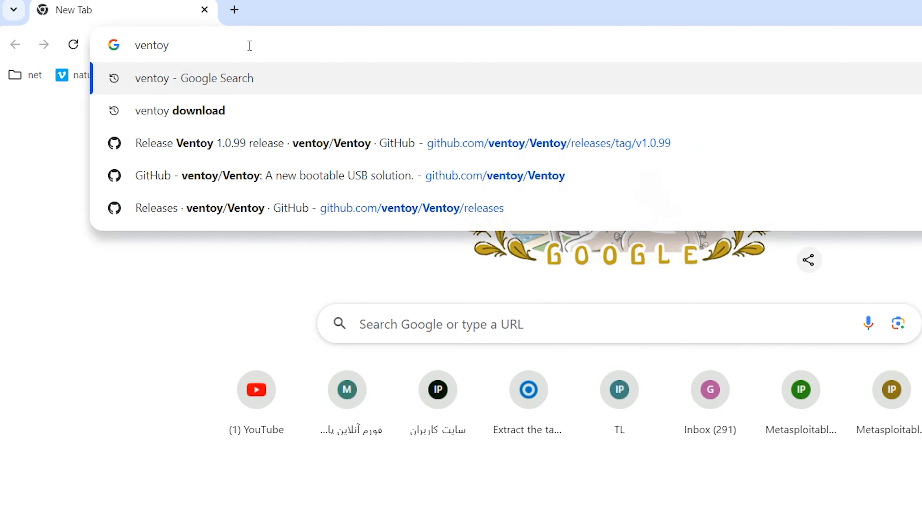
{"action": "key", "text": "Return"}
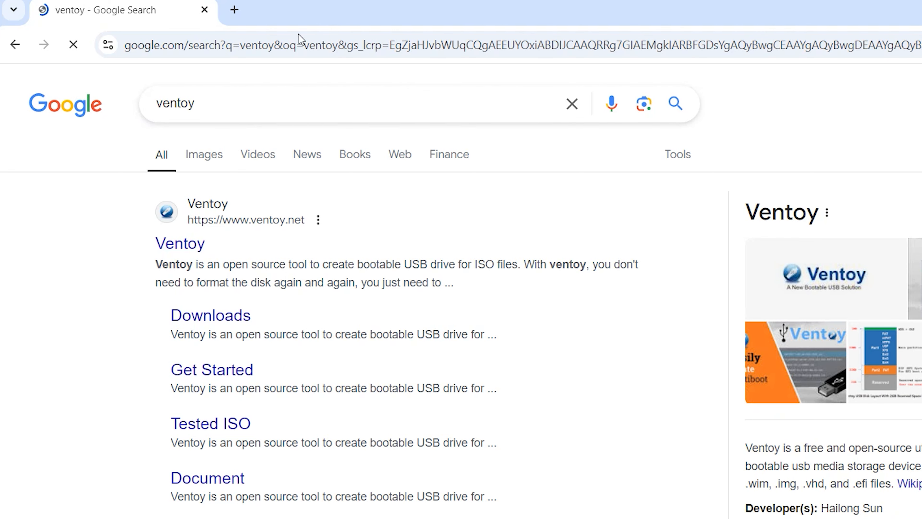
{"action": "scroll", "coordinate": [454, 156], "scroll_direction": "down", "scroll_amount": 5}
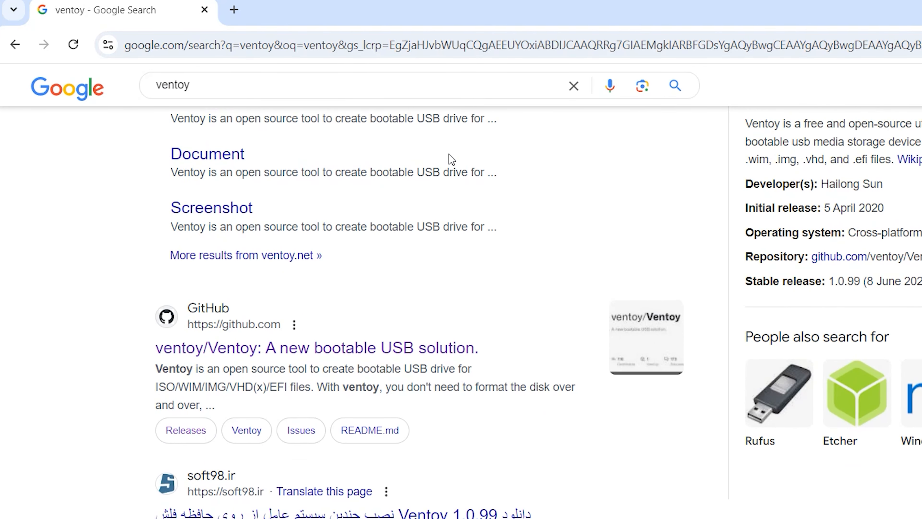
{"action": "scroll", "coordinate": [451, 159], "scroll_direction": "down", "scroll_amount": 2}
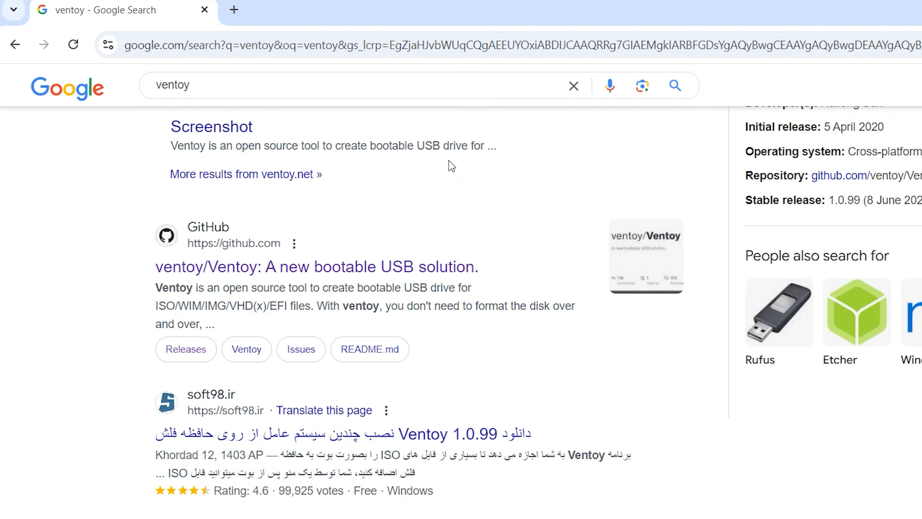
{"action": "left_click", "coordinate": [234, 270]}
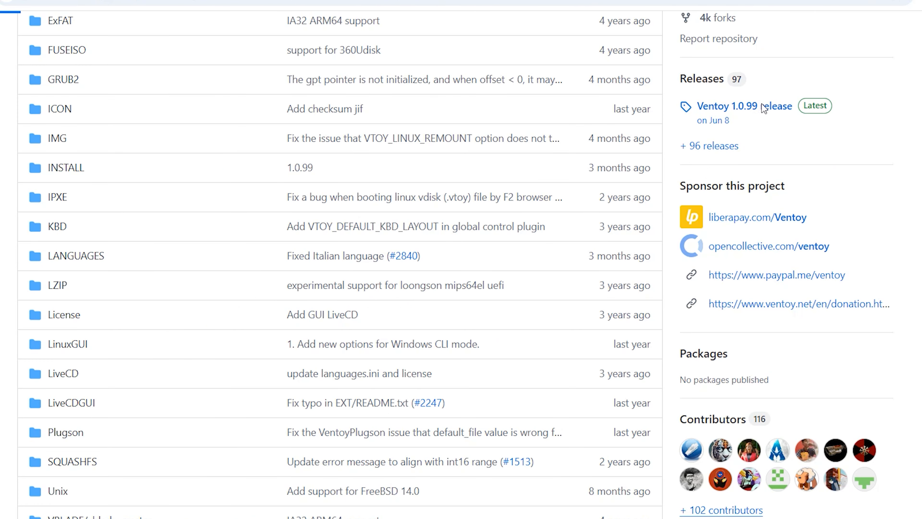
{"action": "left_click", "coordinate": [763, 108]}
{"action": "scroll", "coordinate": [464, 153], "scroll_direction": "down", "scroll_amount": 8}
{"action": "scroll", "coordinate": [457, 151], "scroll_direction": "down", "scroll_amount": 4}
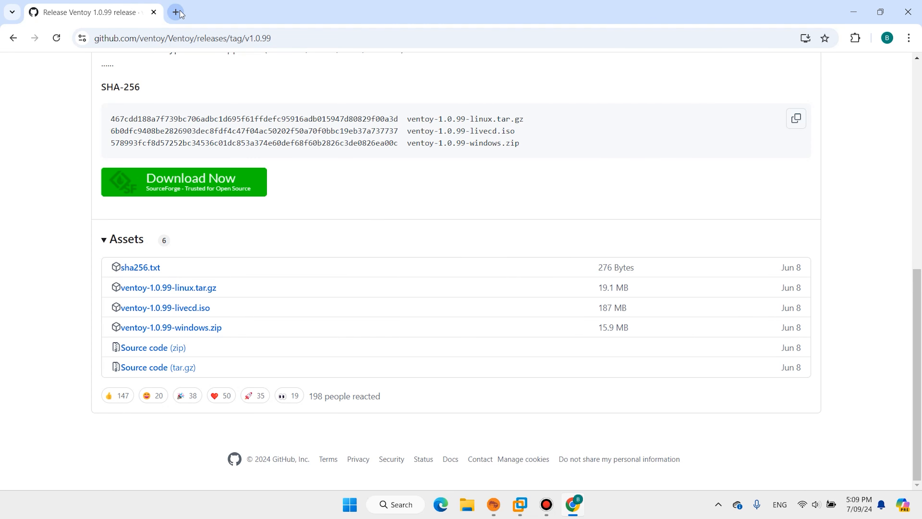
Search 'ubuntu download' in a new tab and view the Ubuntu 24.04.1 LTS download page
{"action": "left_click", "coordinate": [176, 12]}
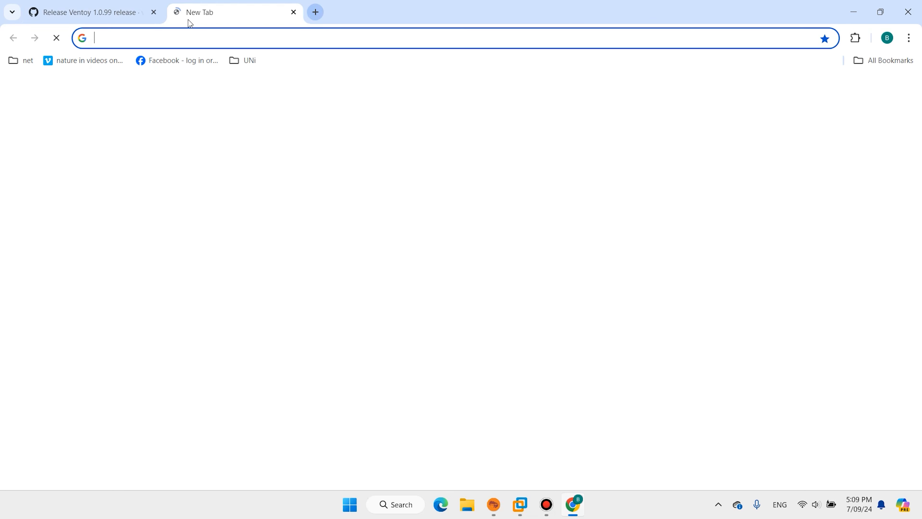
{"action": "left_click", "coordinate": [207, 32]}
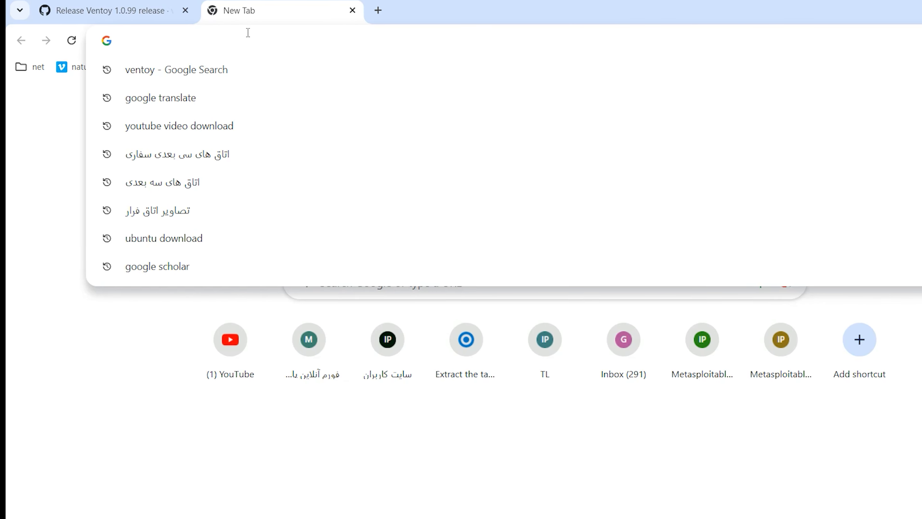
{"action": "type", "text": "w"}
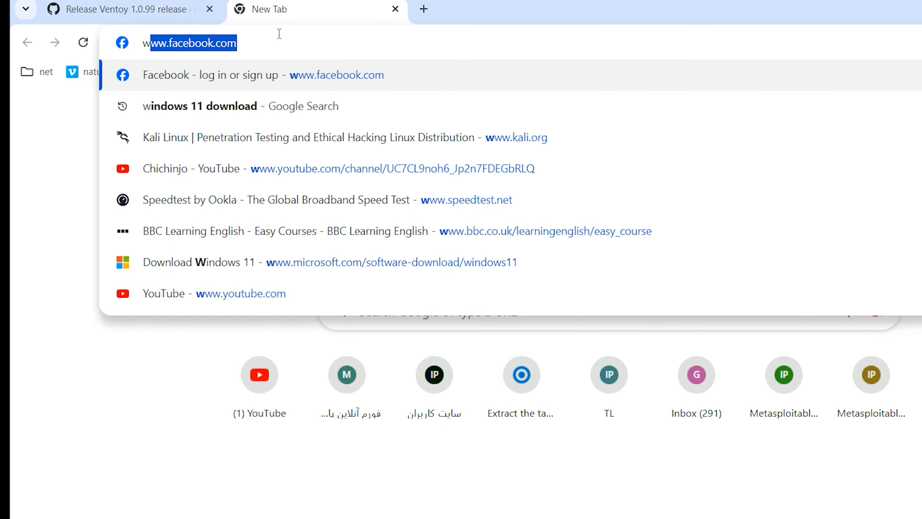
{"action": "key", "text": "BackSpace"}
{"action": "key", "text": "BackSpace"}
{"action": "type", "text": "u"}
{"action": "key", "text": "Right"}
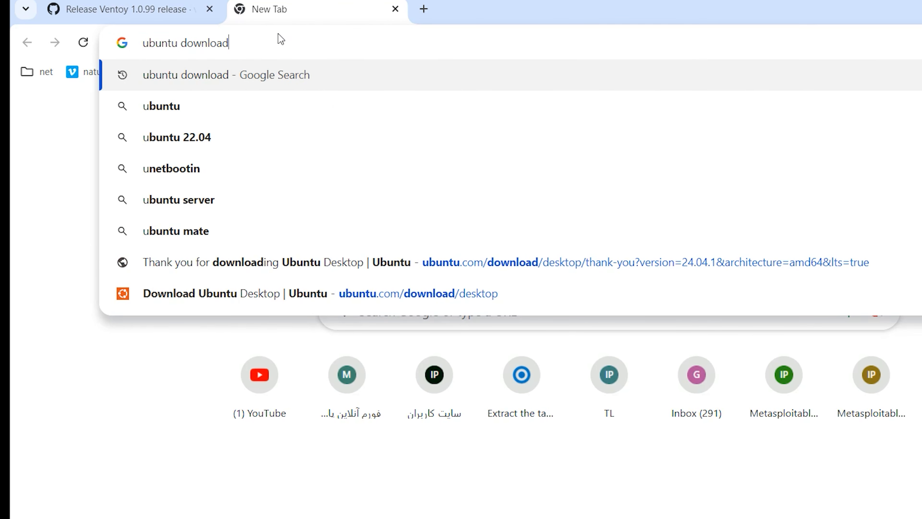
{"action": "key", "text": "Return"}
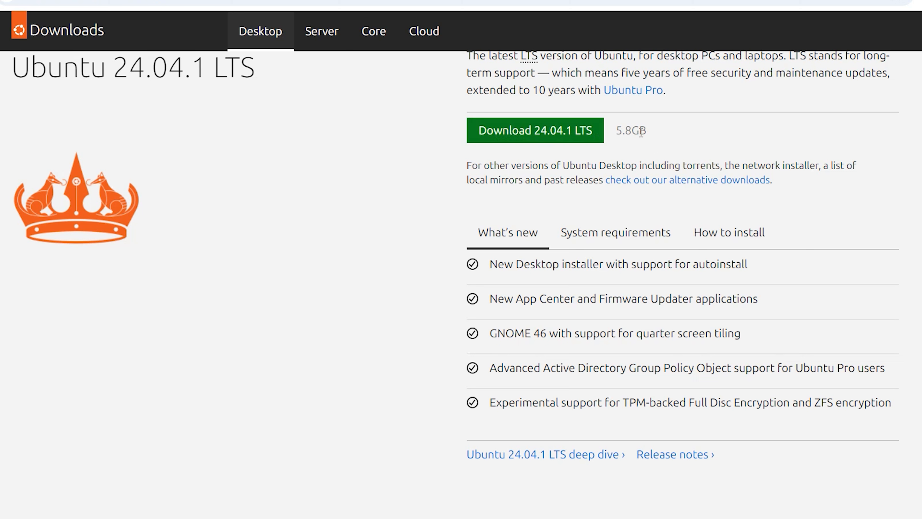
{"action": "left_click_drag", "start_coordinate": [619, 127], "coordinate": [648, 130]}
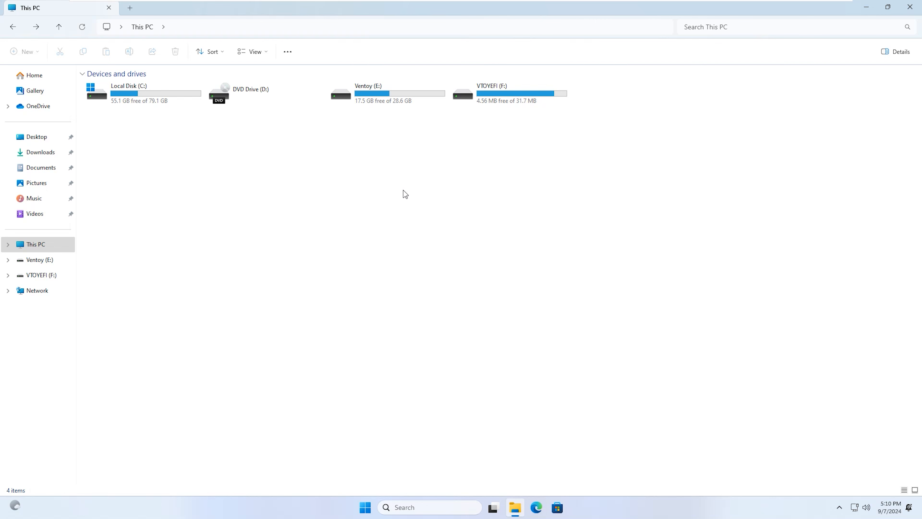
Extract the ventoy zip to its default folder and run Ventoy2Disk from ventoy-1.0.99
{"action": "left_click_drag", "start_coordinate": [433, 202], "coordinate": [359, 87]}
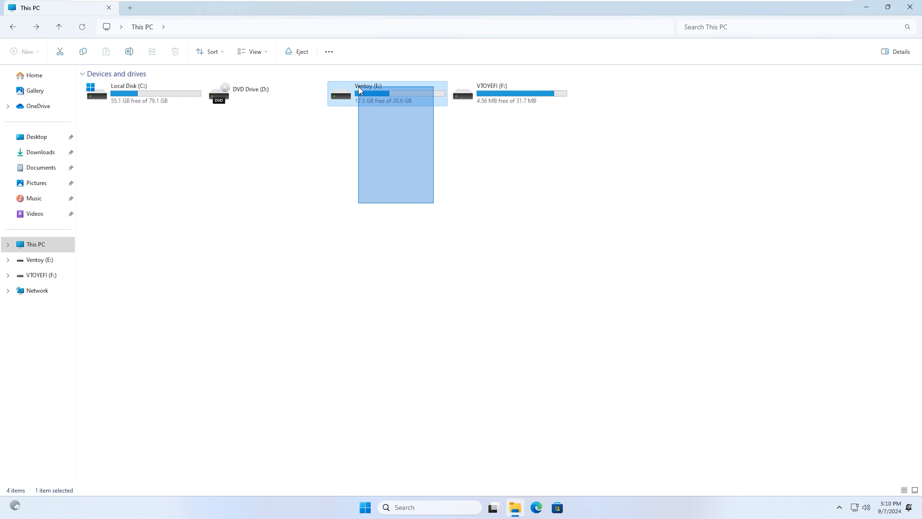
{"action": "left_click", "coordinate": [491, 174]}
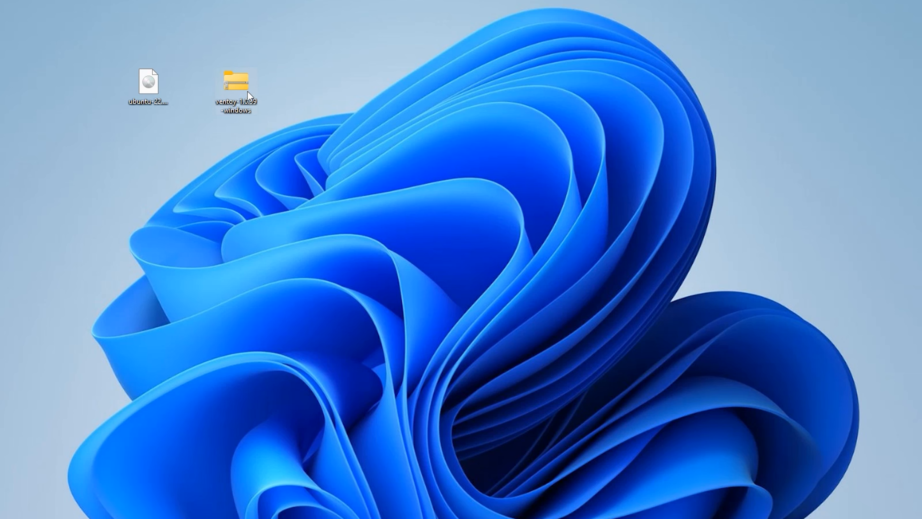
{"action": "right_click", "coordinate": [241, 90]}
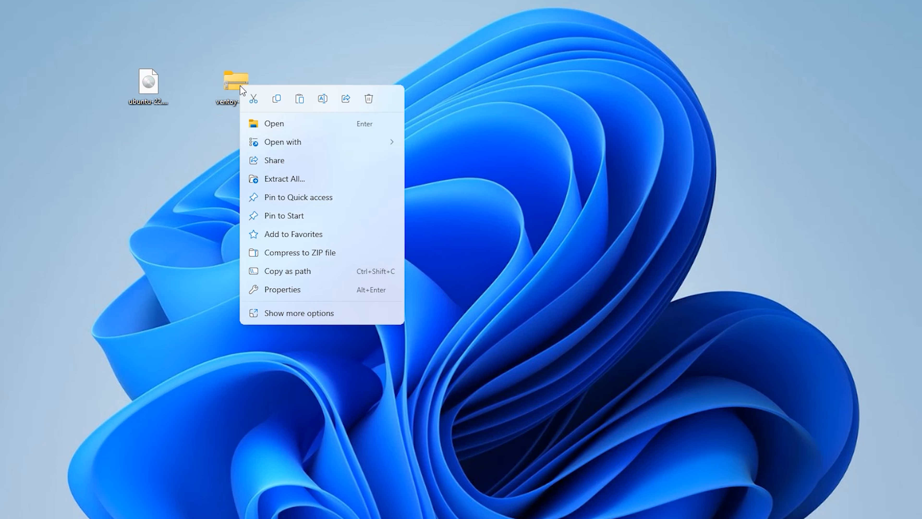
{"action": "left_click", "coordinate": [268, 178]}
{"action": "left_click", "coordinate": [565, 359]}
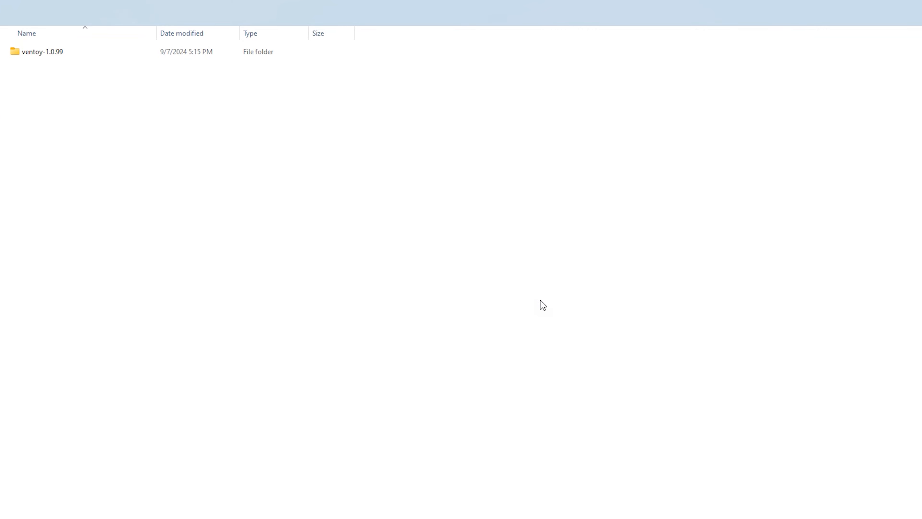
{"action": "double_click", "coordinate": [129, 102]}
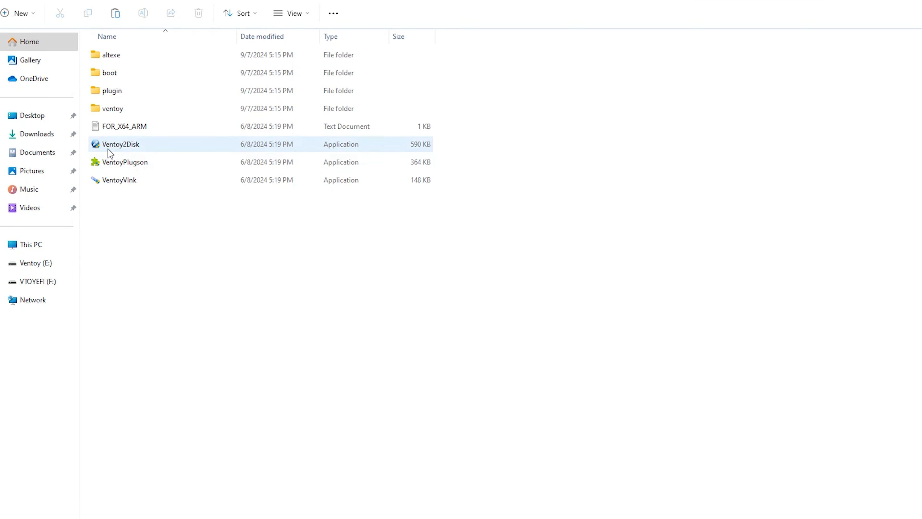
{"action": "double_click", "coordinate": [123, 145]}
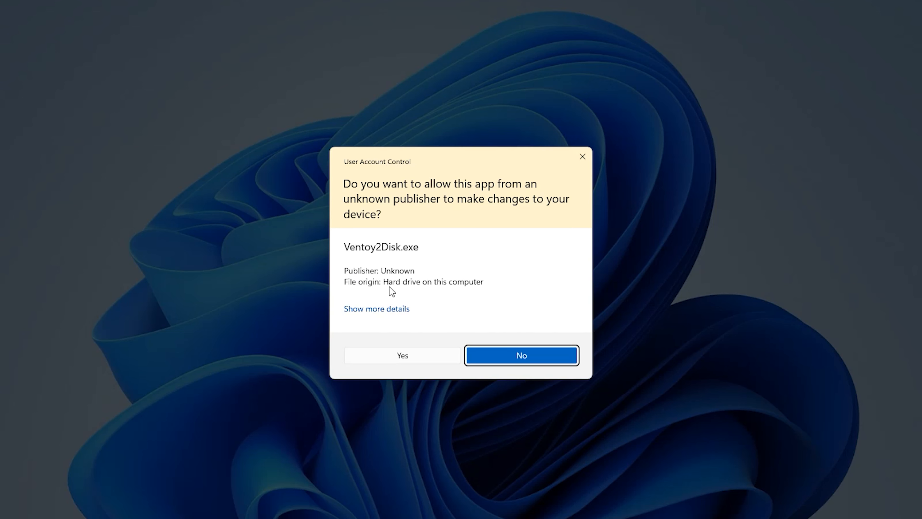
Approve the UAC prompt and select the 32GB USB drive E: as the target device
{"action": "left_click", "coordinate": [410, 352]}
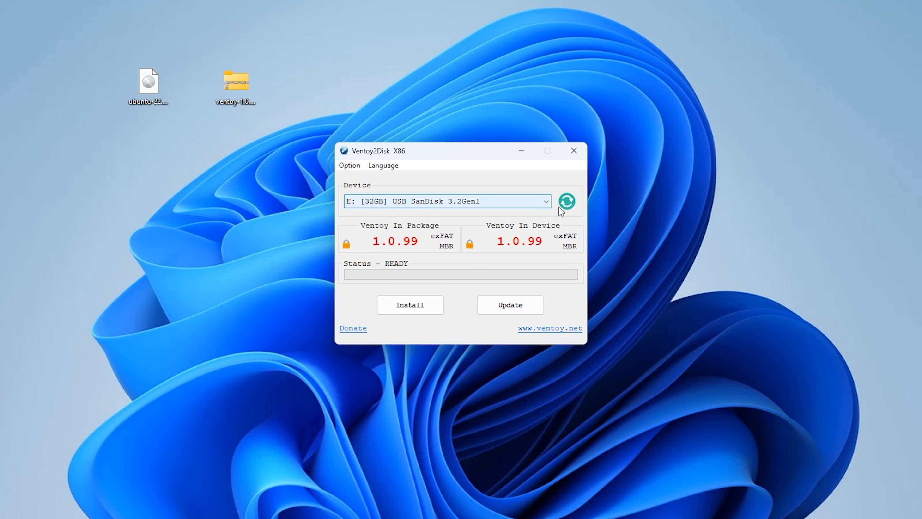
{"action": "left_click", "coordinate": [548, 201]}
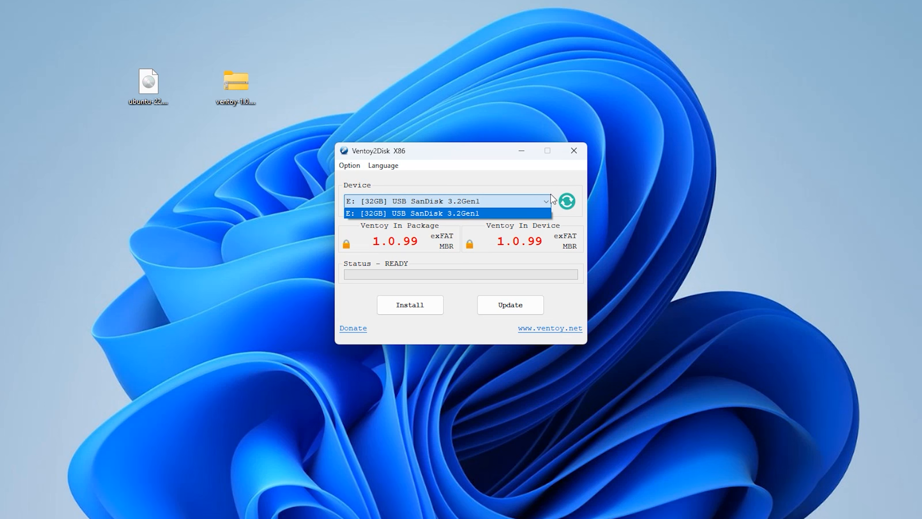
{"action": "left_click", "coordinate": [469, 159]}
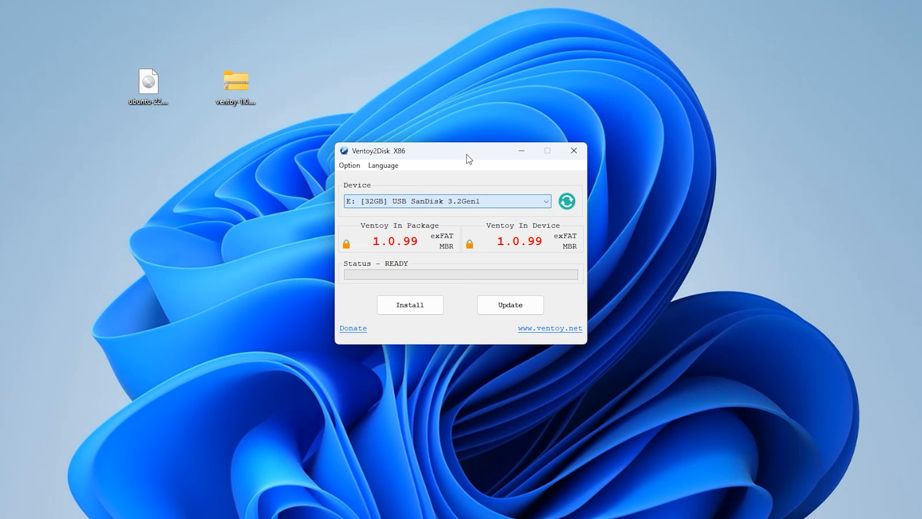
Install Ventoy, entering YES and accepting both format warnings, then close Ventoy2Disk
{"action": "left_click", "coordinate": [407, 304]}
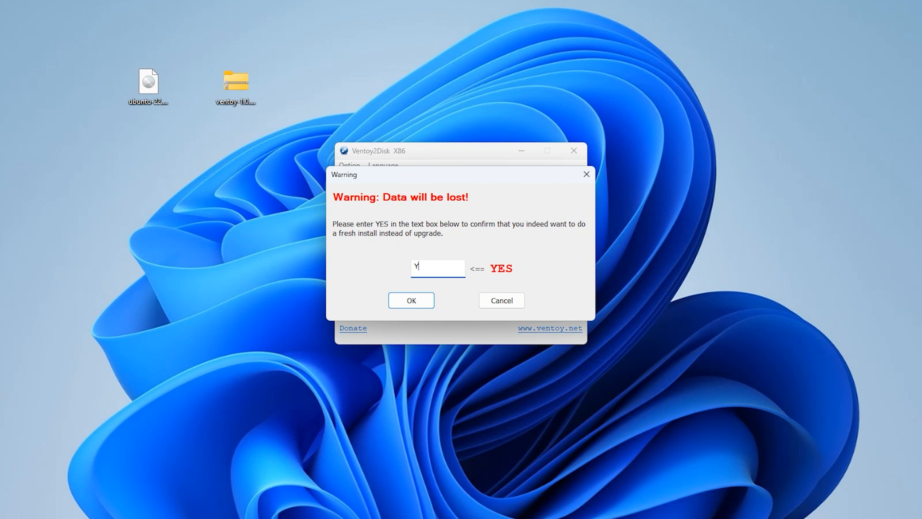
{"action": "type", "text": "YES"}
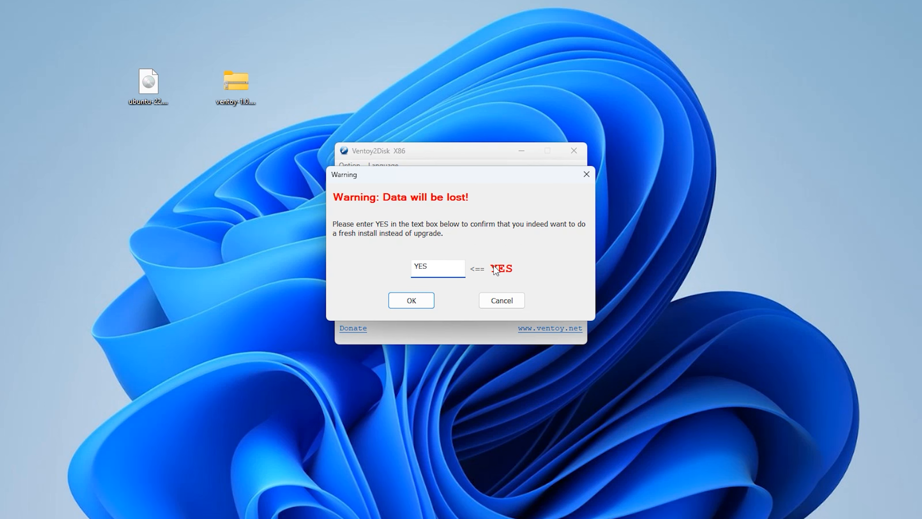
{"action": "left_click", "coordinate": [413, 306]}
{"action": "left_click", "coordinate": [497, 293]}
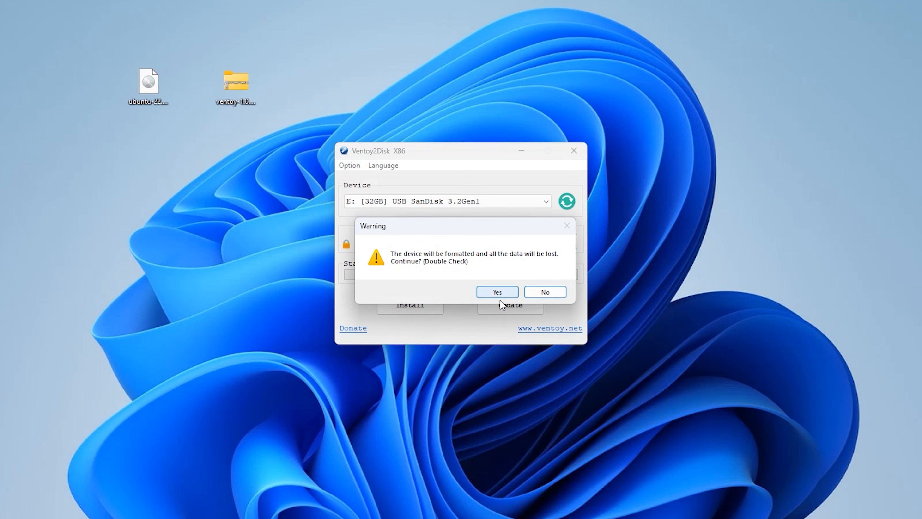
{"action": "left_click", "coordinate": [496, 292]}
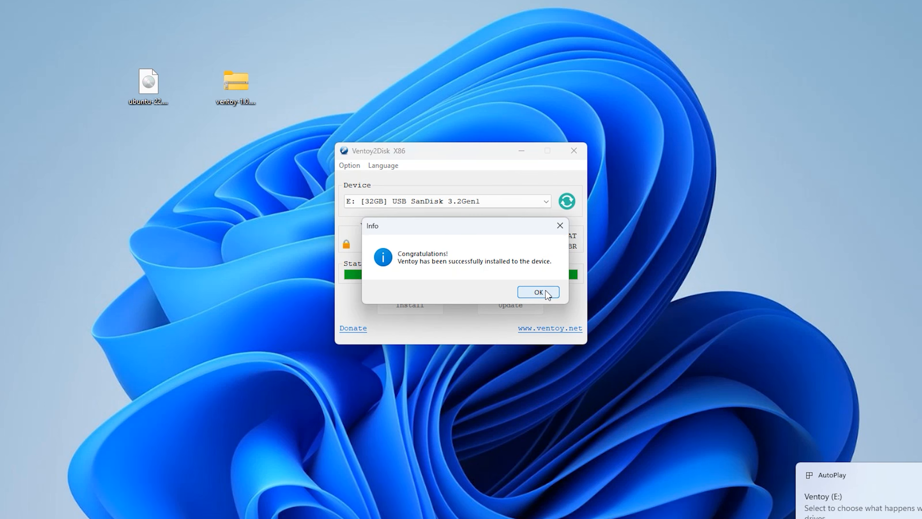
{"action": "left_click", "coordinate": [547, 292]}
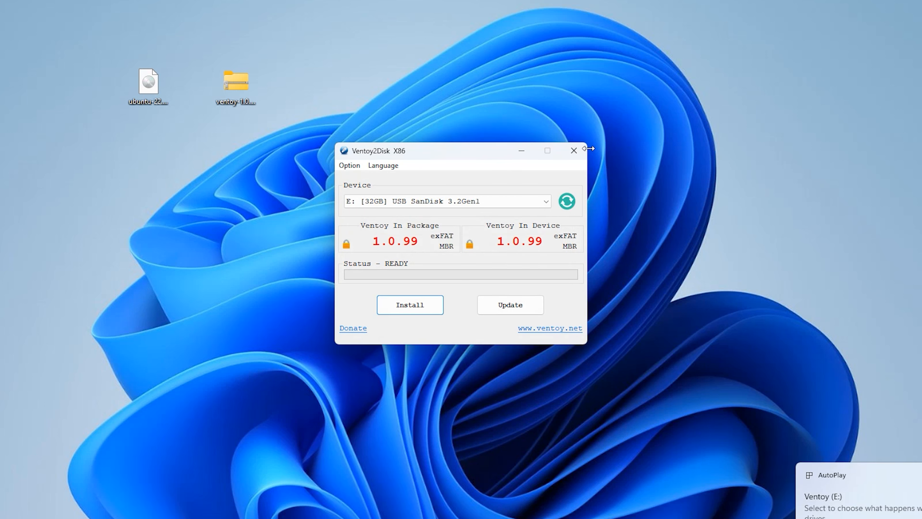
{"action": "left_click", "coordinate": [574, 151]}
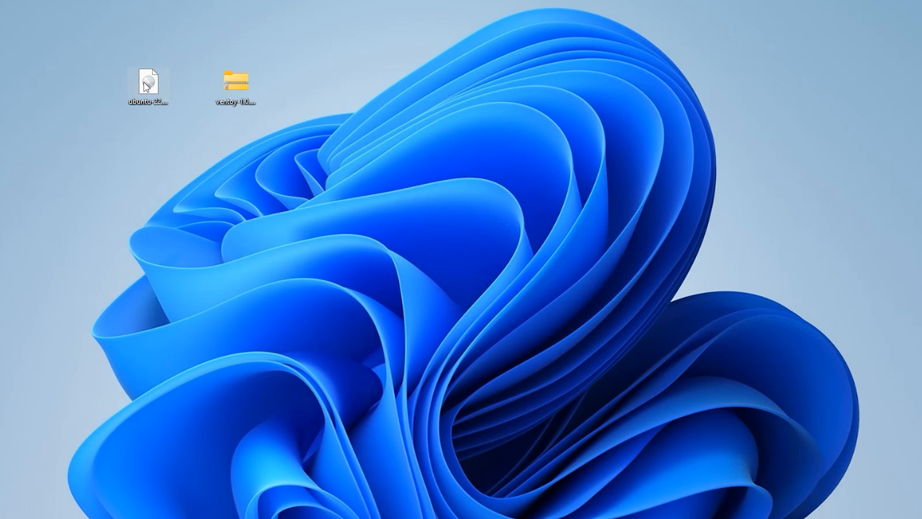
Paste the ubuntu-22.04.3-desktop-amd64 ISO from the desktop onto Ventoy (E:), then close Explorer
{"action": "right_click", "coordinate": [144, 82]}
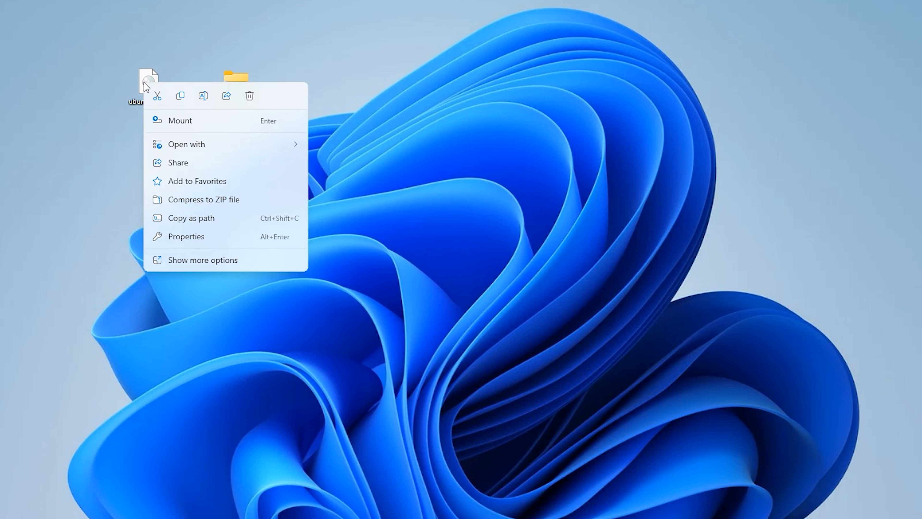
{"action": "left_click", "coordinate": [178, 96]}
{"action": "key", "text": "super+e"}
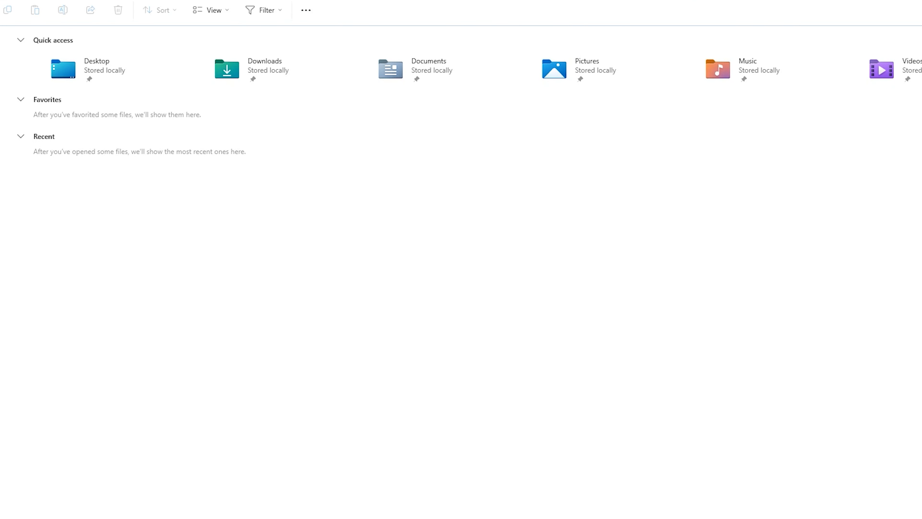
{"action": "left_click", "coordinate": [0, 178]}
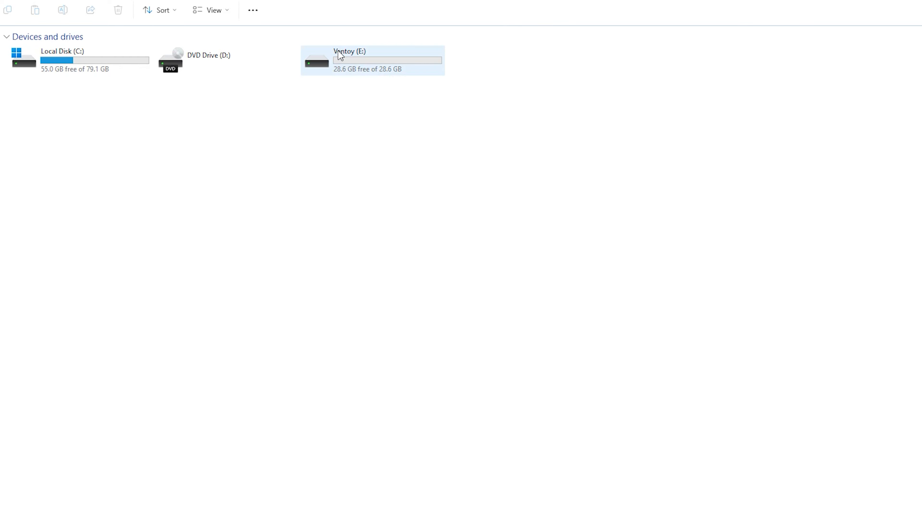
{"action": "double_click", "coordinate": [365, 55]}
{"action": "right_click", "coordinate": [310, 157]}
{"action": "left_click", "coordinate": [324, 167]}
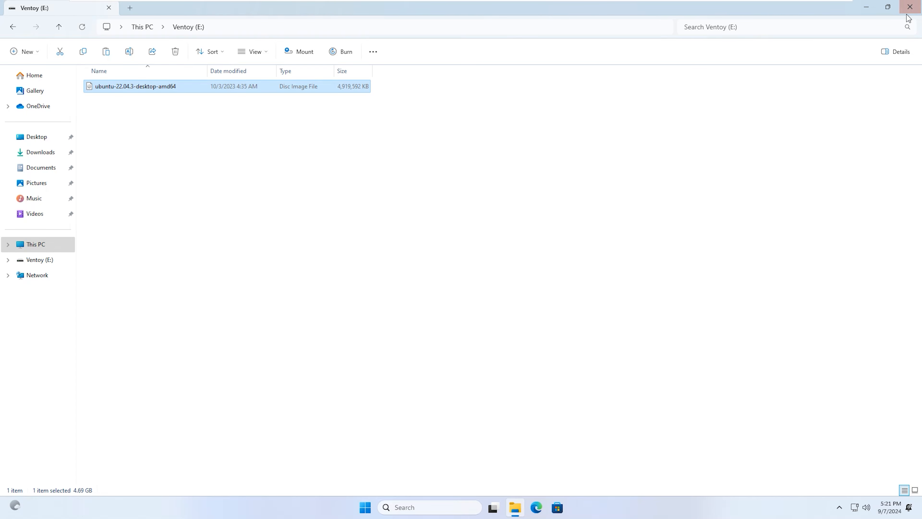
{"action": "left_click", "coordinate": [910, 7]}
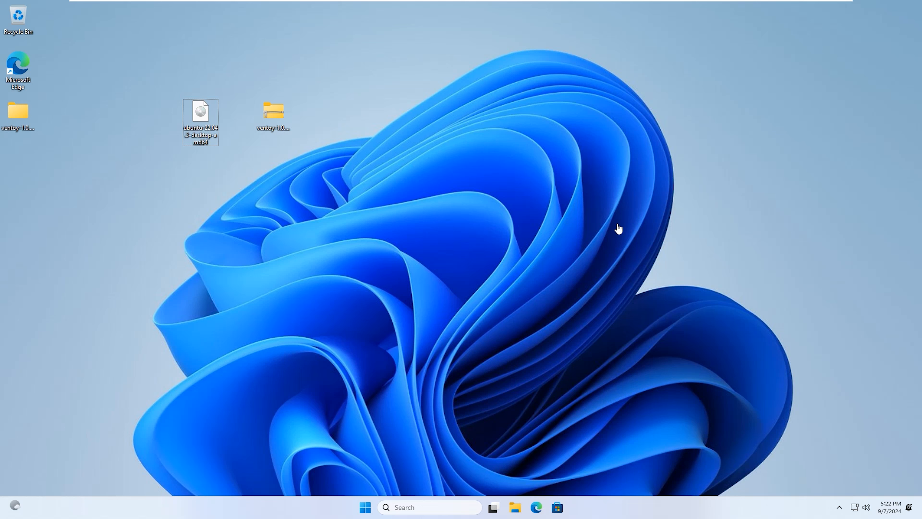
Sign out through Ctrl+Alt+Del, then Shift-Restart from the sign-in screen's power menu
{"action": "key", "text": "ctrl+alt+Delete"}
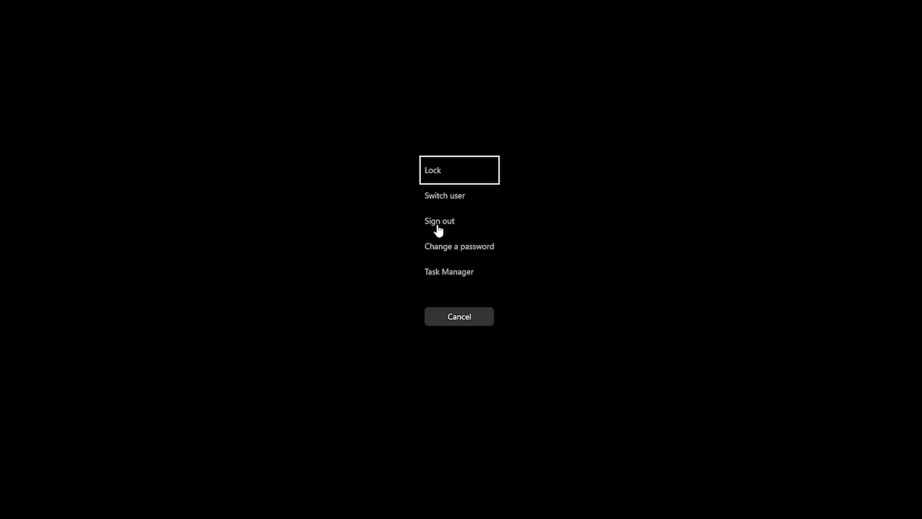
{"action": "left_click", "coordinate": [439, 224]}
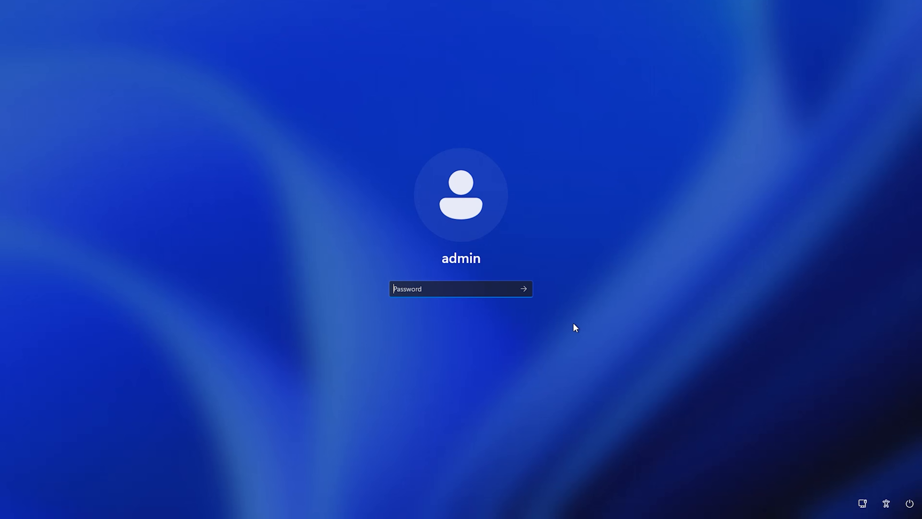
{"action": "left_click", "coordinate": [909, 503]}
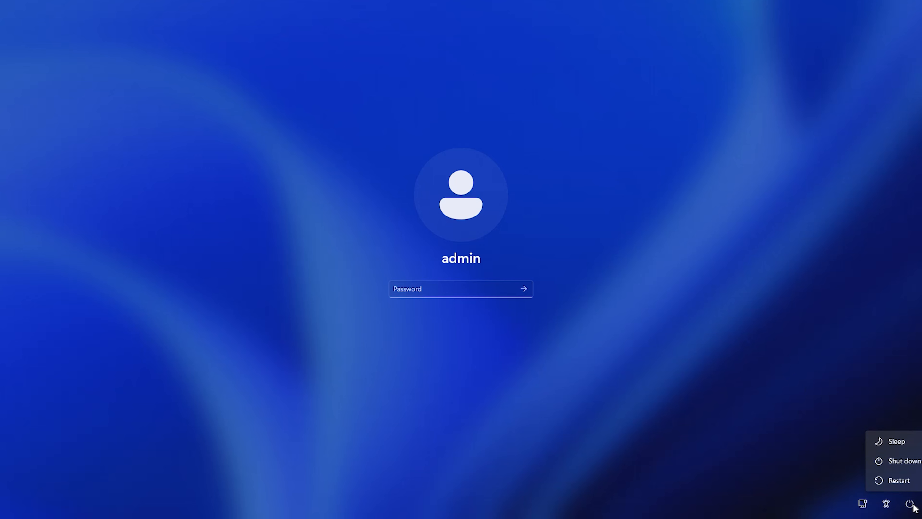
{"action": "left_click", "coordinate": [906, 484]}
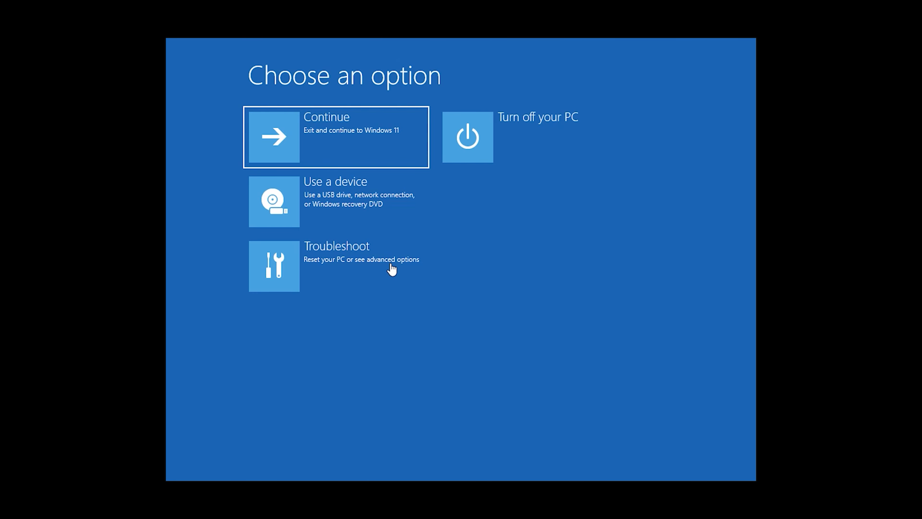
Go from Choose an option through Troubleshoot to the Advanced options page
{"action": "left_click", "coordinate": [358, 253]}
{"action": "key", "text": "Down"}
{"action": "key", "text": "Down"}
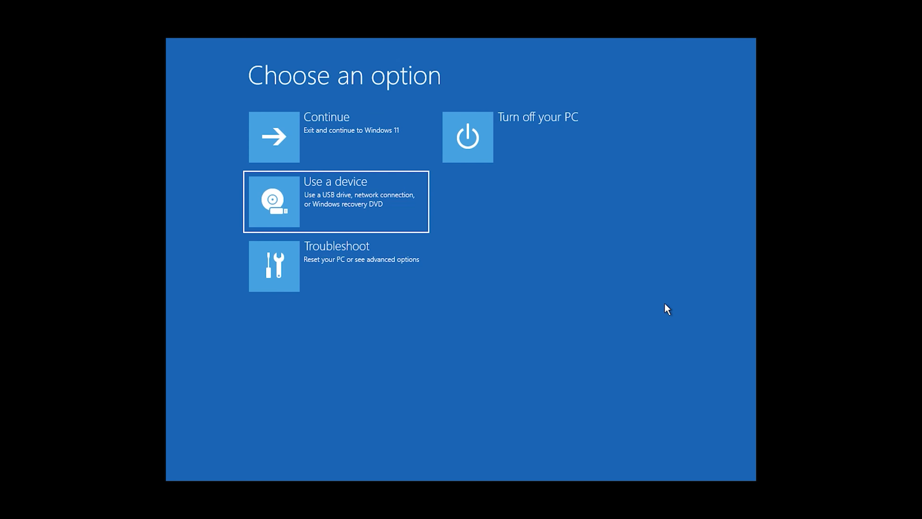
{"action": "key", "text": "Return"}
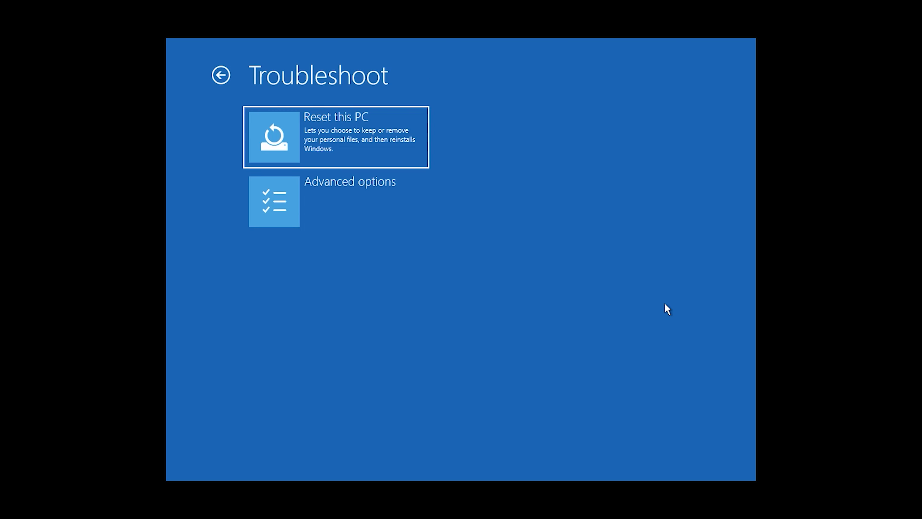
{"action": "key", "text": "Down"}
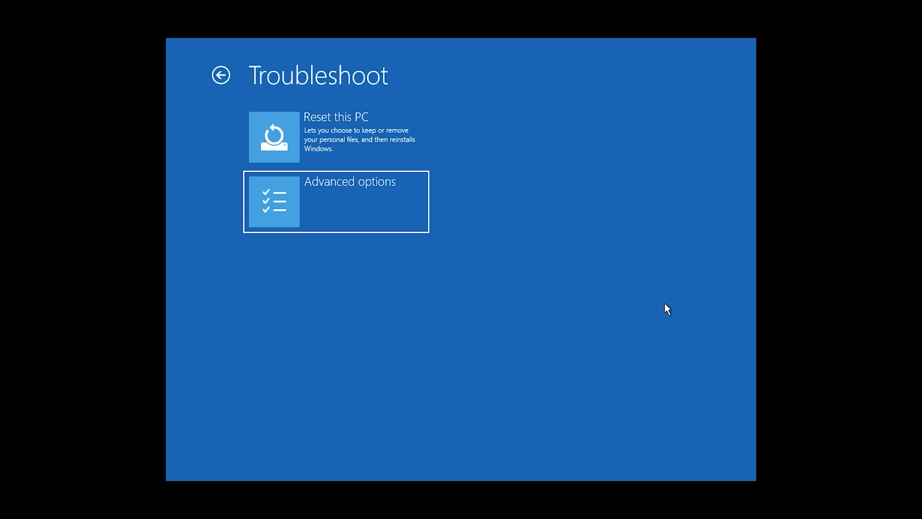
{"action": "key", "text": "Return"}
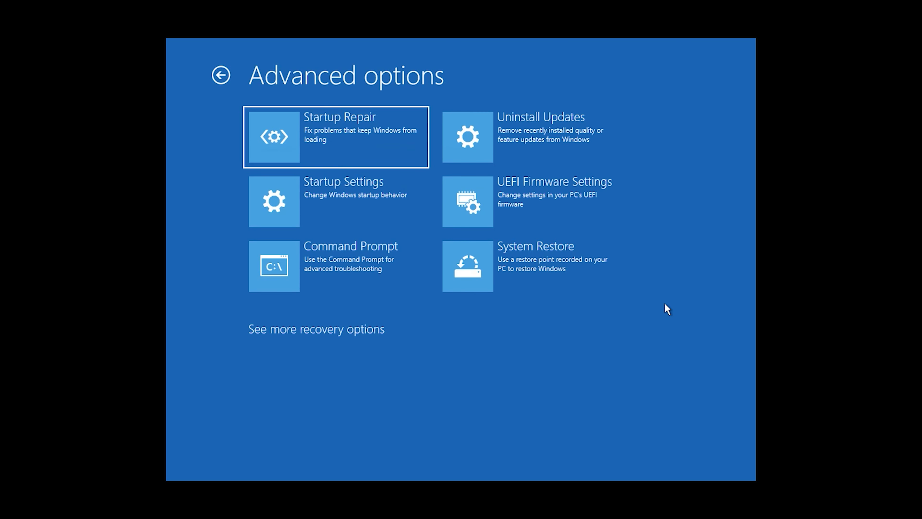
Pick UEFI Firmware Settings, restart into the firmware, and highlight EFI USB Device
{"action": "key", "text": "Right"}
{"action": "key", "text": "Down"}
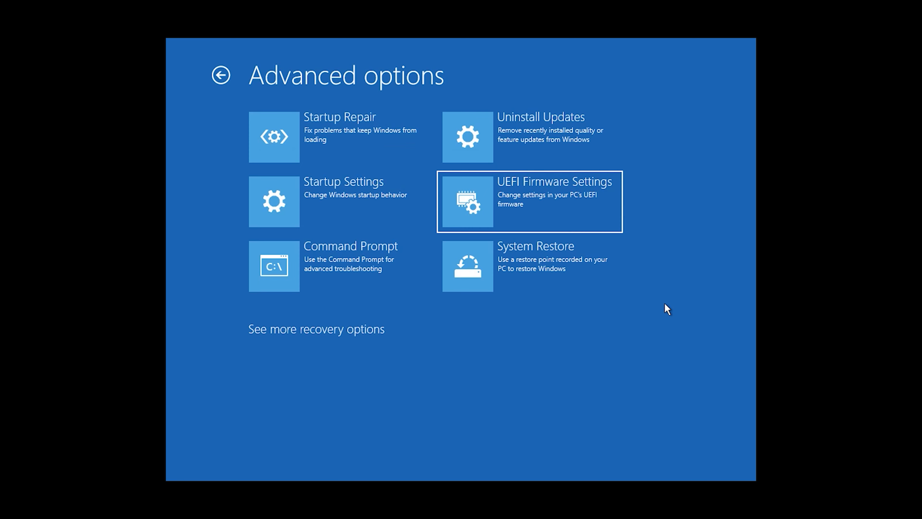
{"action": "key", "text": "Return"}
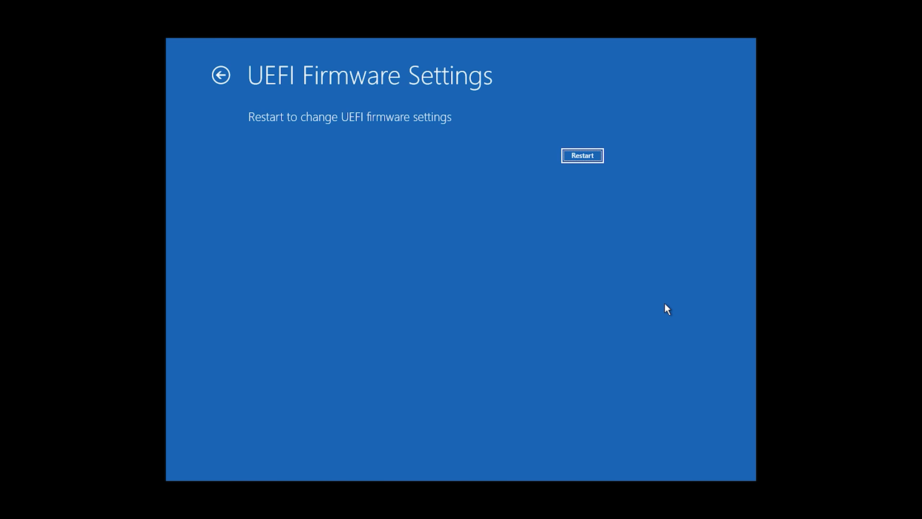
{"action": "left_click", "coordinate": [580, 156]}
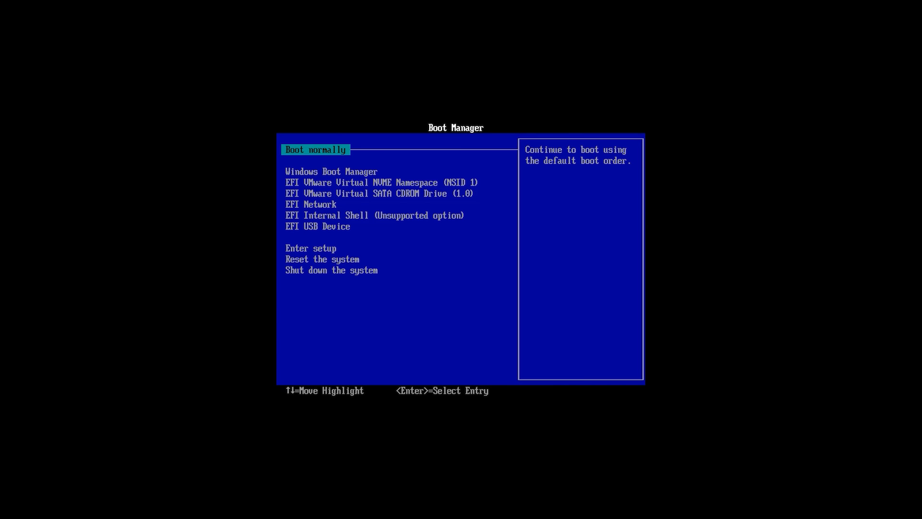
{"action": "key", "text": "Down"}
{"action": "key", "text": "Down"}
{"action": "key", "text": "Down"}
{"action": "key", "text": "Down"}
{"action": "key", "text": "Down"}
{"action": "key", "text": "Down"}
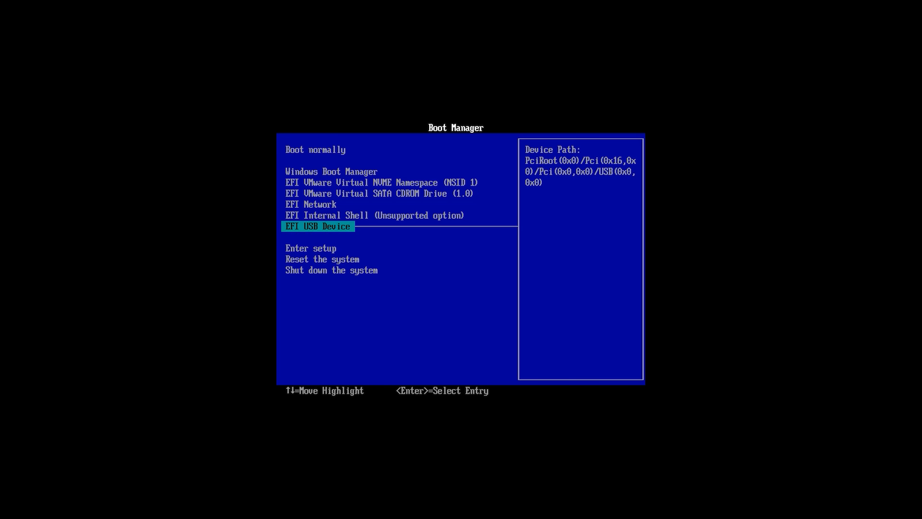
Boot from the highlighted EFI USB Device to reach the Ventoy 1.0.99 menu
{"action": "key", "text": "Return"}
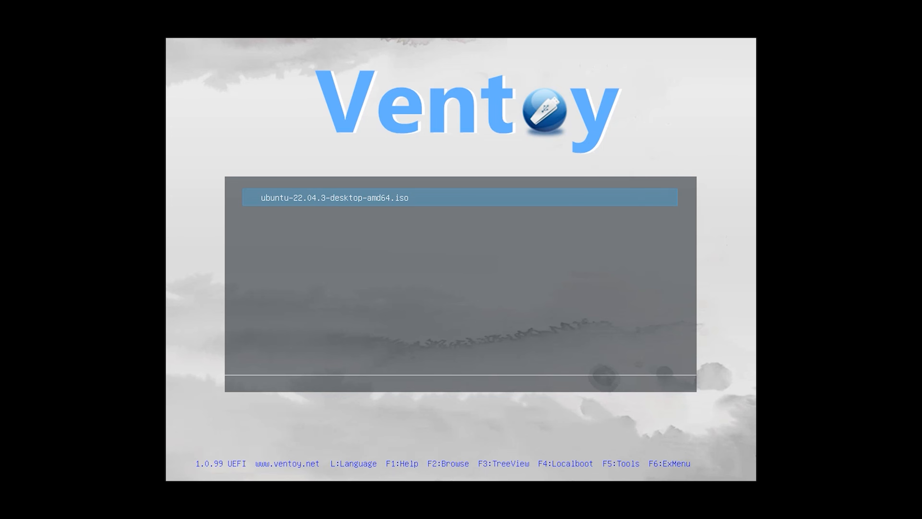
Boot ubuntu-22.04.3-desktop-amd64.iso in normal mode and choose the Ubuntu (safe graphics) GRUB entry
{"action": "key", "text": "Return"}
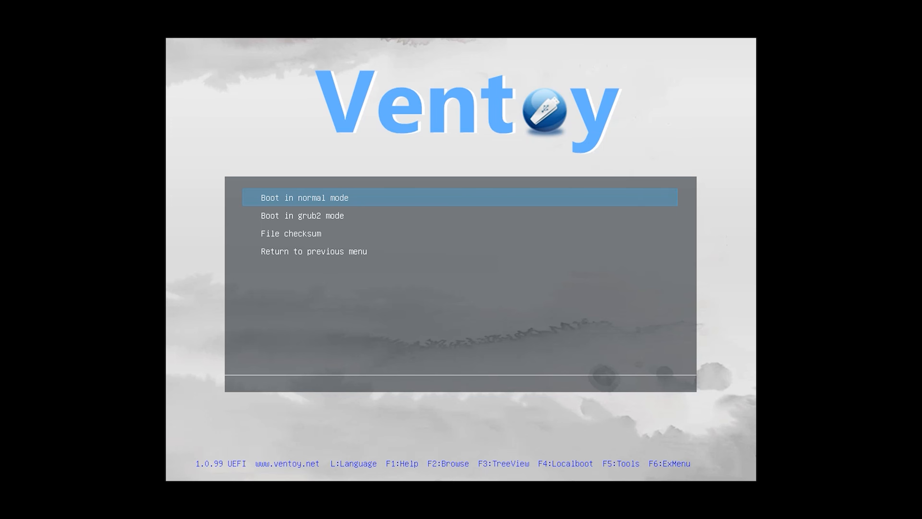
{"action": "key", "text": "Return"}
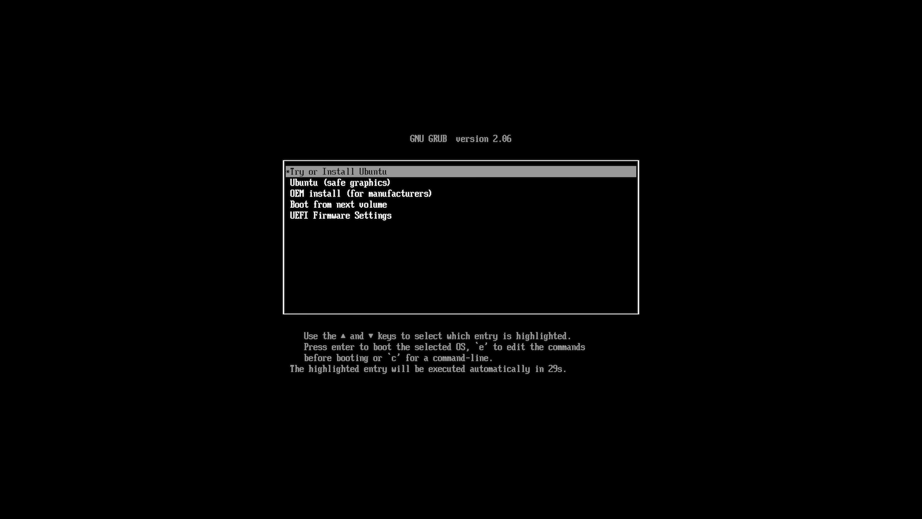
{"action": "key", "text": "Down"}
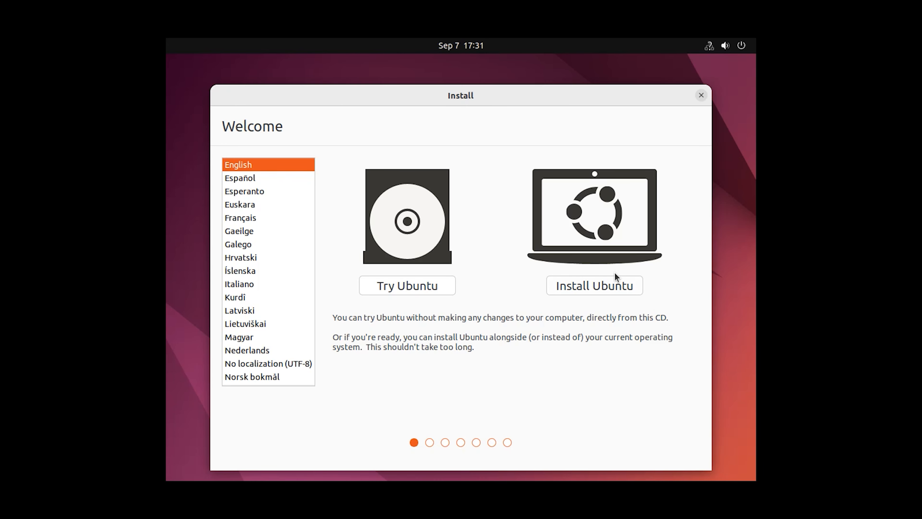
Start installing Ubuntu with the English (US) keyboard and normal installation, through Installation type
{"action": "left_click", "coordinate": [599, 287]}
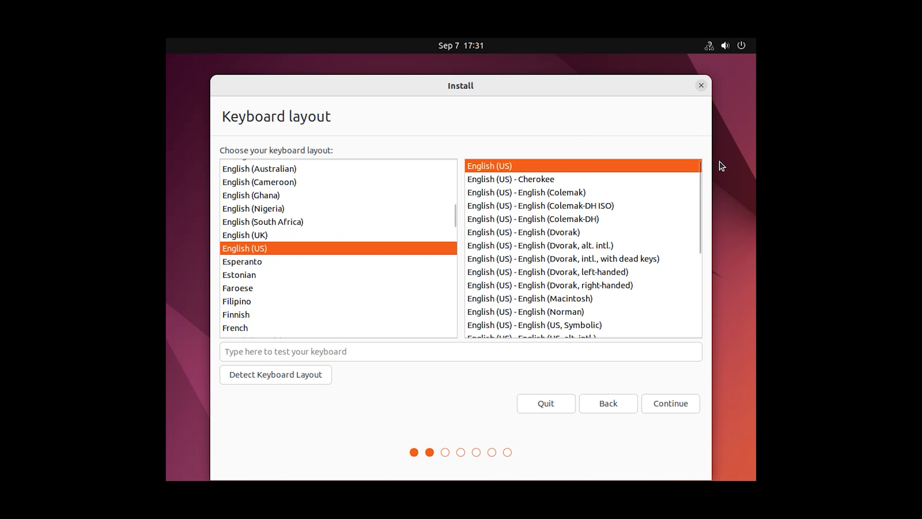
{"action": "left_click", "coordinate": [670, 402]}
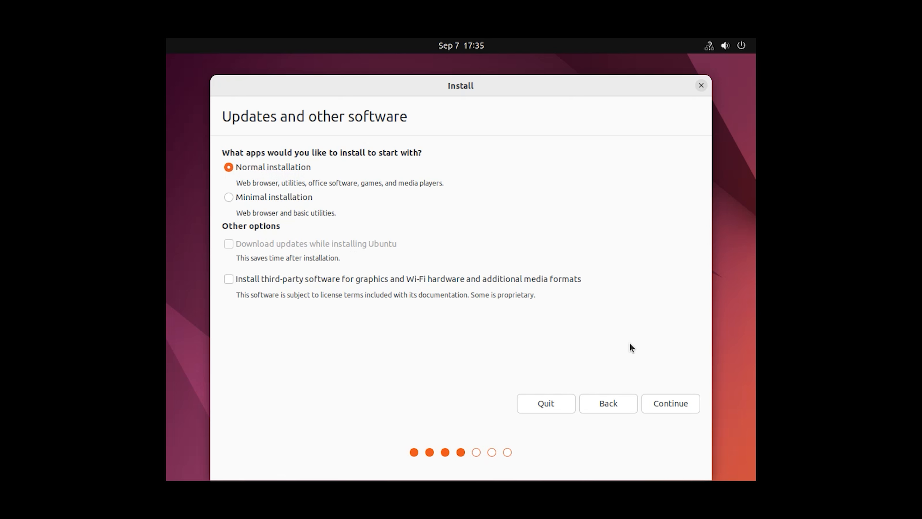
{"action": "left_click", "coordinate": [673, 403]}
{"action": "left_click", "coordinate": [674, 404]}
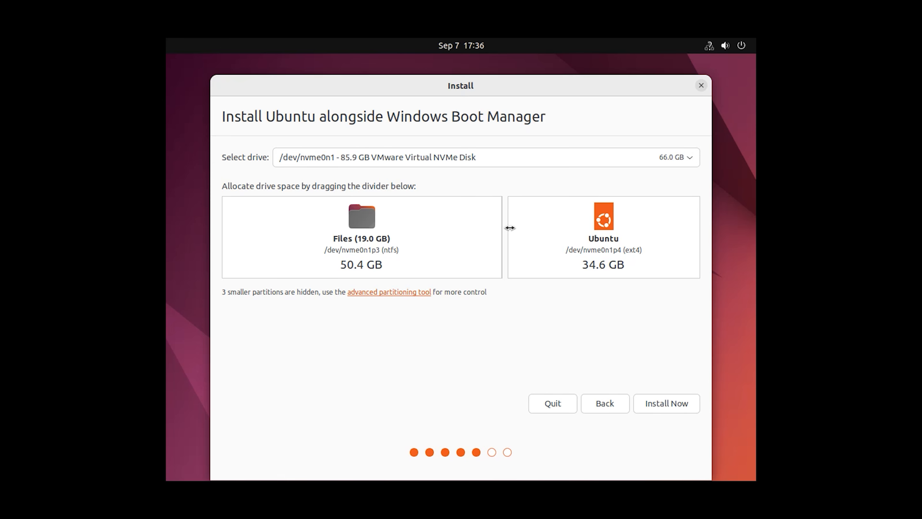
Resize the partitions to 40.4 GB for Ubuntu and 44.6 GB for Windows, then confirm writing the changes to disk
{"action": "left_click_drag", "start_coordinate": [510, 227], "coordinate": [478, 227]}
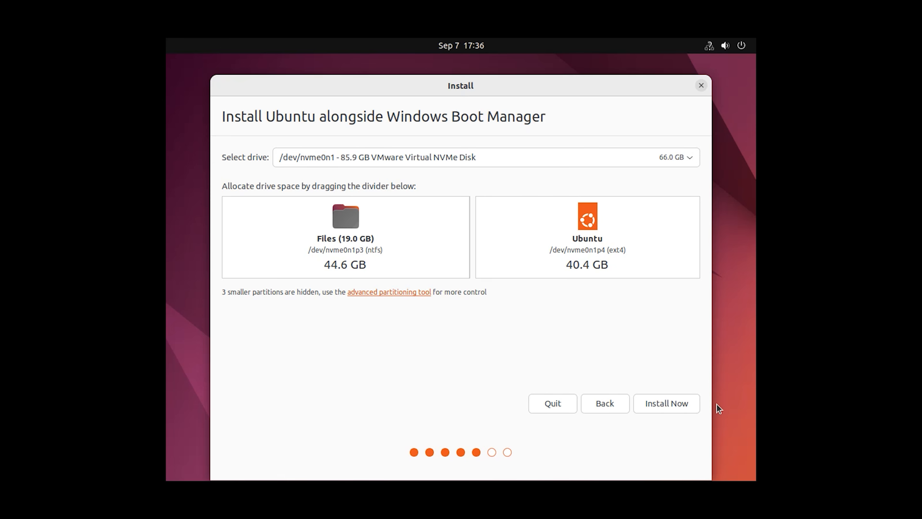
{"action": "left_click", "coordinate": [667, 410]}
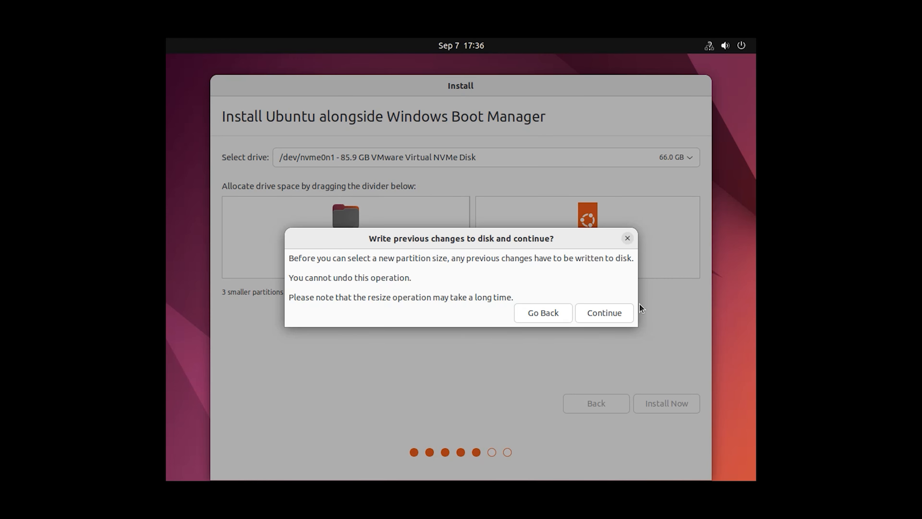
{"action": "left_click", "coordinate": [613, 315]}
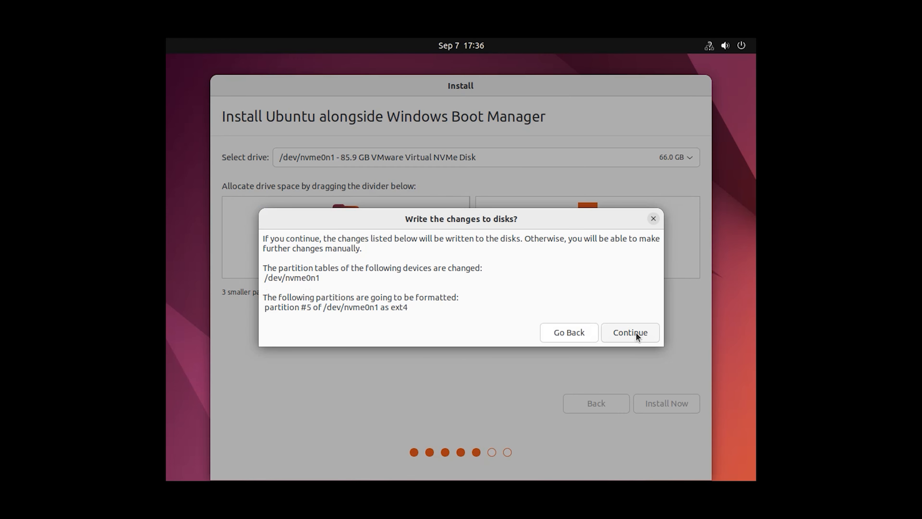
{"action": "left_click", "coordinate": [636, 333]}
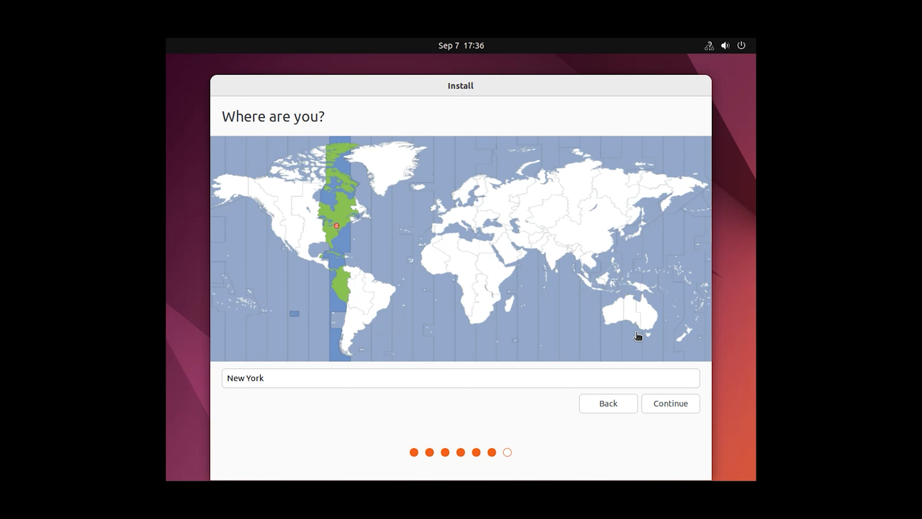
Set the timezone to Toronto on the world map
{"action": "left_click", "coordinate": [534, 194]}
{"action": "left_click", "coordinate": [331, 198]}
{"action": "left_click", "coordinate": [319, 198]}
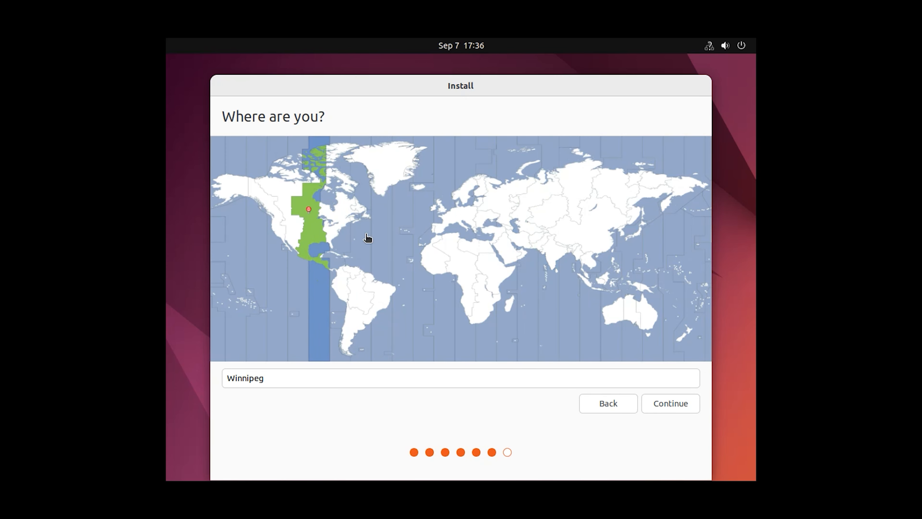
{"action": "left_click", "coordinate": [329, 184]}
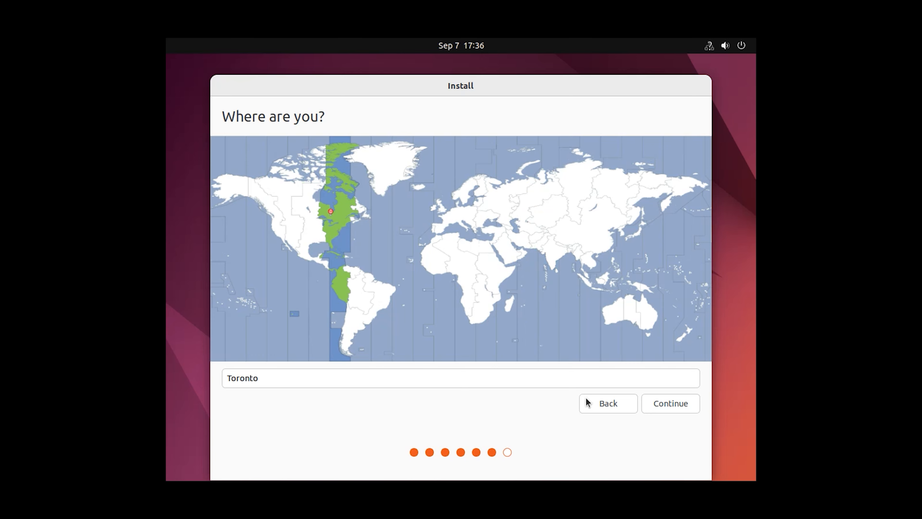
{"action": "left_click", "coordinate": [666, 406]}
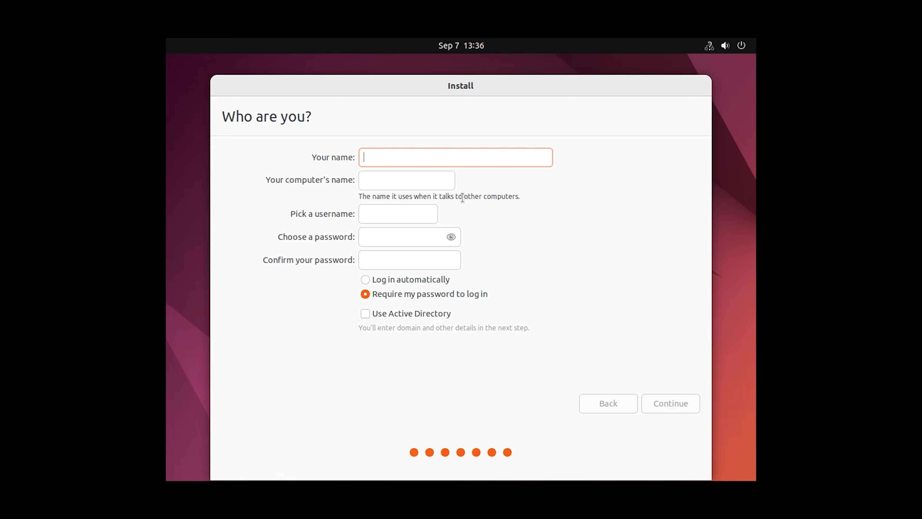
Create the user account with a name and password, and start the installation
{"action": "type", "text": "too"}
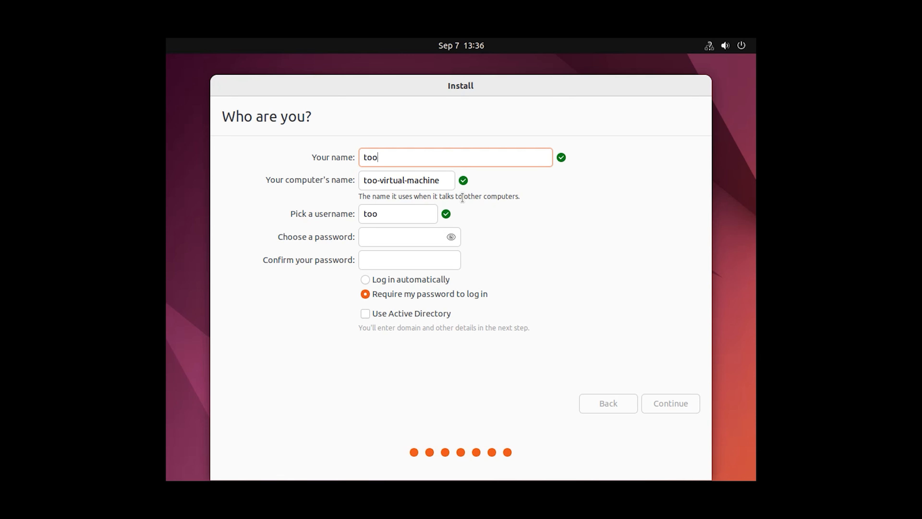
{"action": "left_click", "coordinate": [403, 235]}
{"action": "type", "text": "12345"}
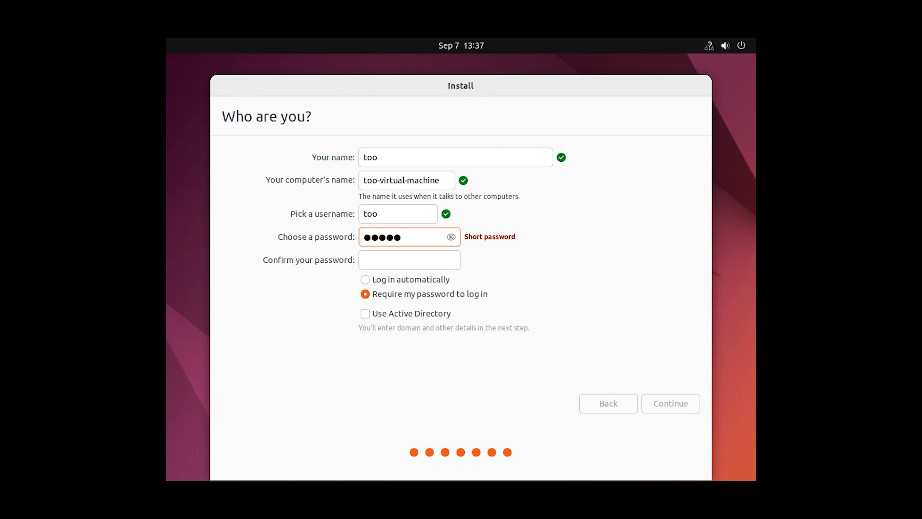
{"action": "type", "text": "6789"}
{"action": "left_click", "coordinate": [400, 255]}
{"action": "type", "text": "123456789"}
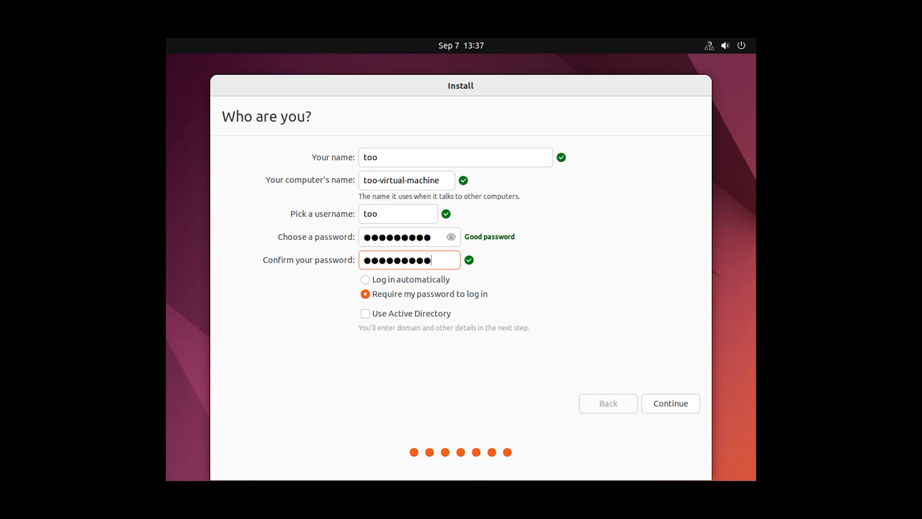
{"action": "left_click", "coordinate": [674, 402]}
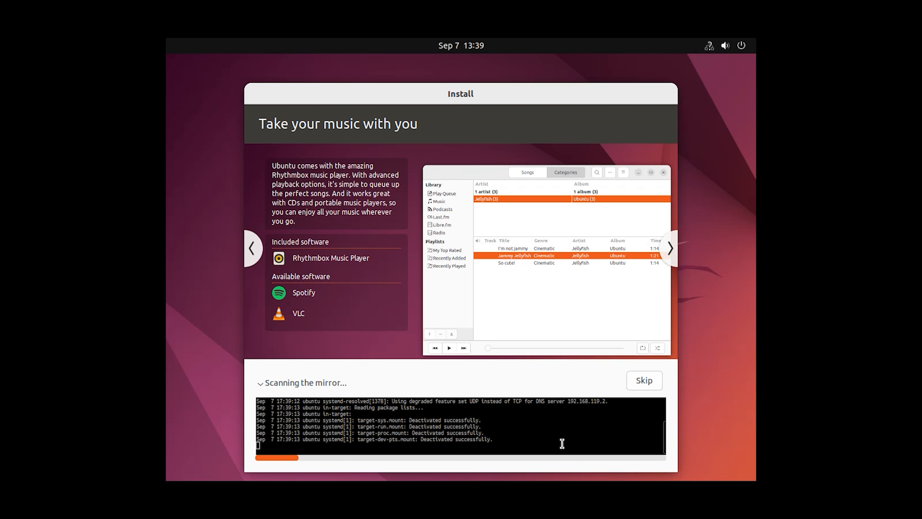
Skip the mirror scan, then restart into the new system once installation completes
{"action": "left_click", "coordinate": [639, 381]}
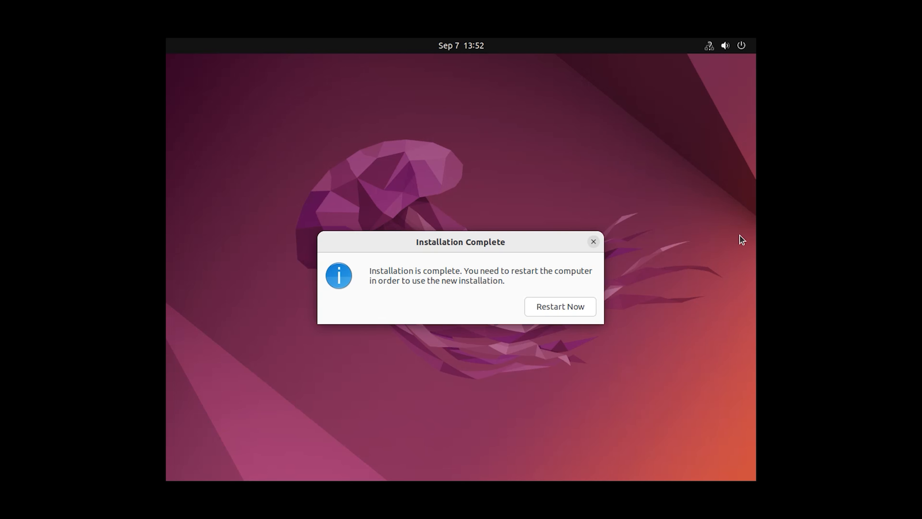
{"action": "left_click", "coordinate": [564, 310]}
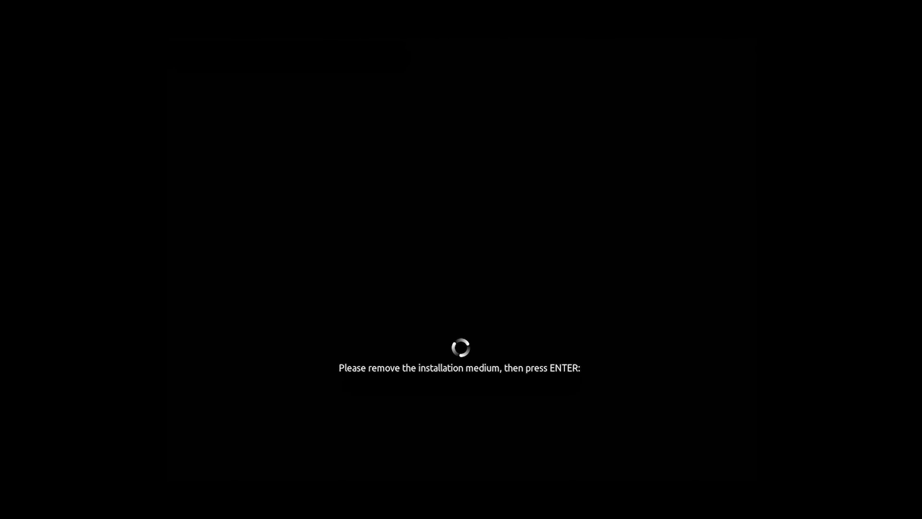
{"action": "key", "text": "Return"}
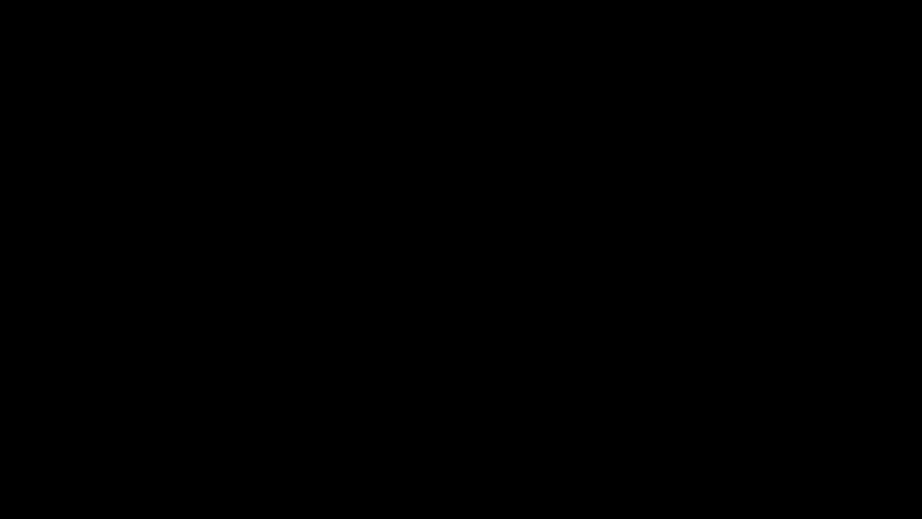